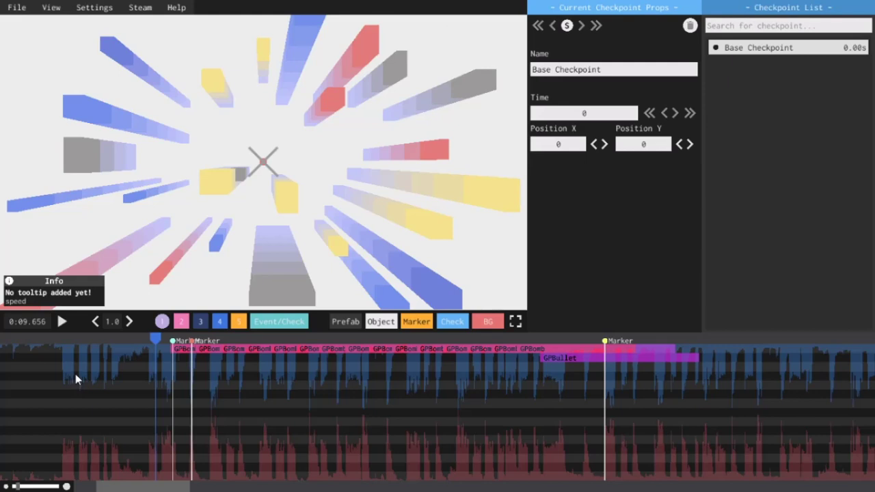
# Step: Show the event rows in the timeline and open the Move event's start keyframe at 0.00
pyautogui.click(283, 322)
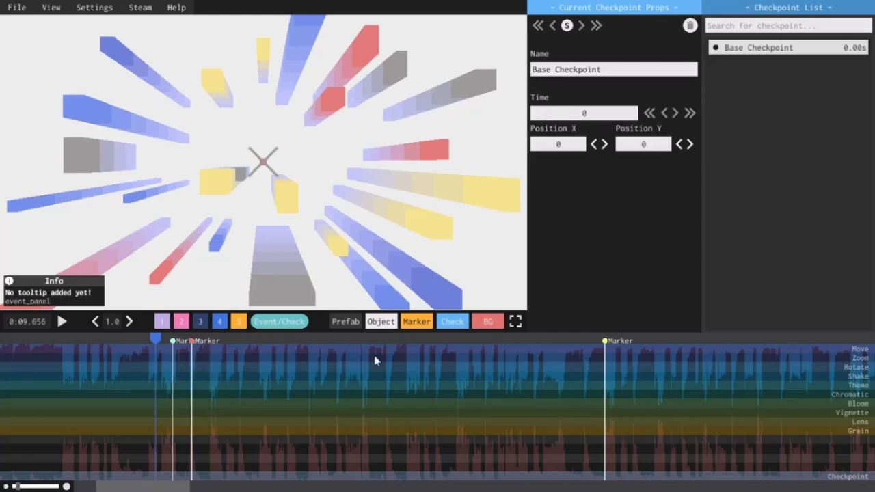
pyautogui.hscroll(-3, 335, 361)
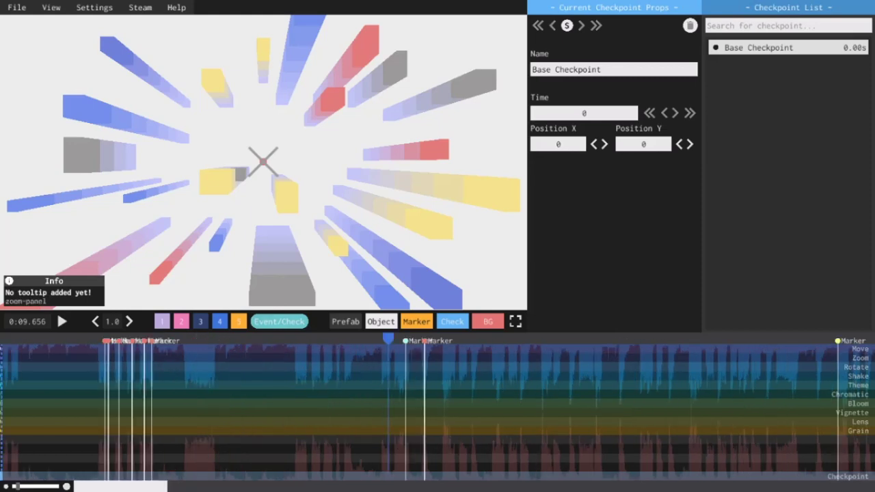
pyautogui.click(2, 352)
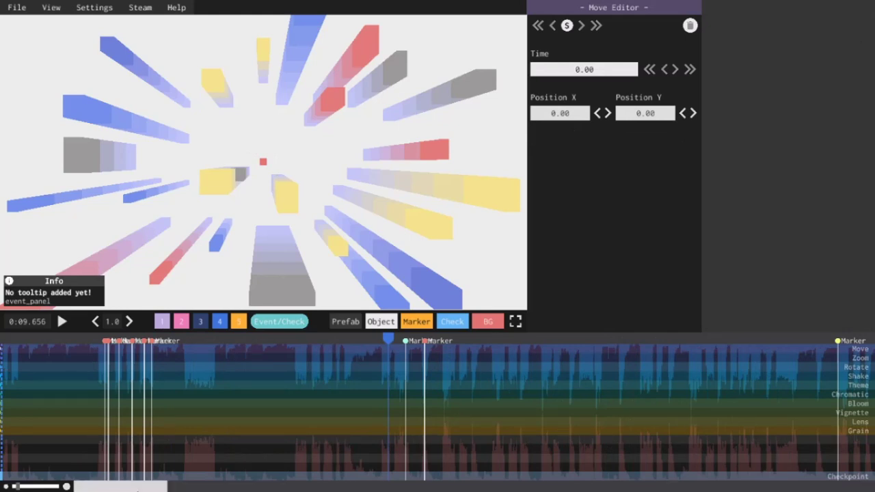
# Step: Drag the timeline scrollbar back and forth to look along the event rows
pyautogui.moveTo(134, 490); pyautogui.dragTo(158, 490)
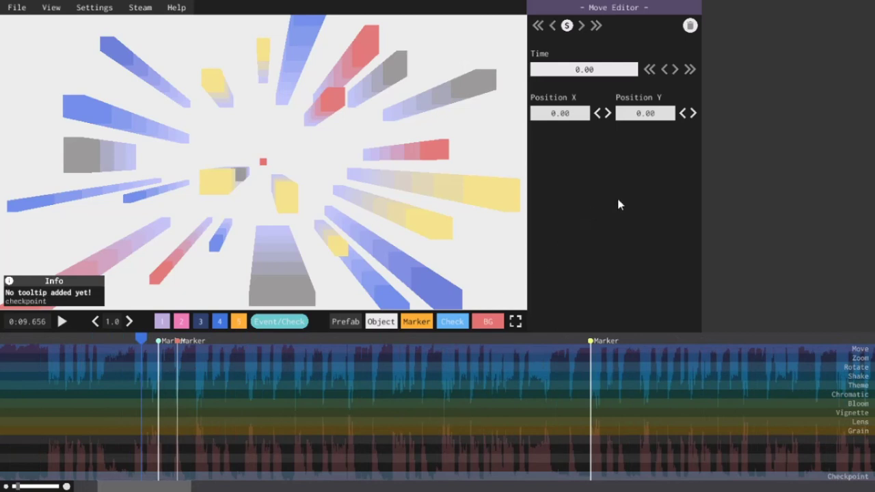
pyautogui.moveTo(145, 487); pyautogui.dragTo(120, 487)
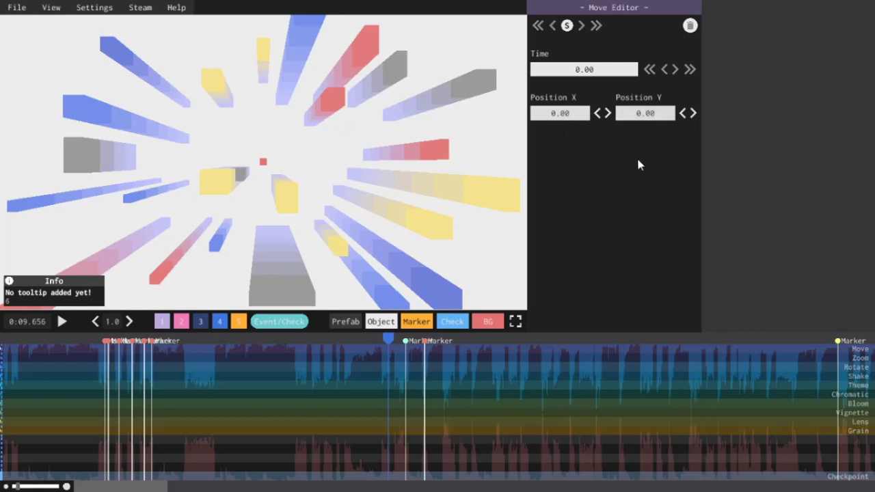
pyautogui.moveTo(109, 487); pyautogui.dragTo(142, 489)
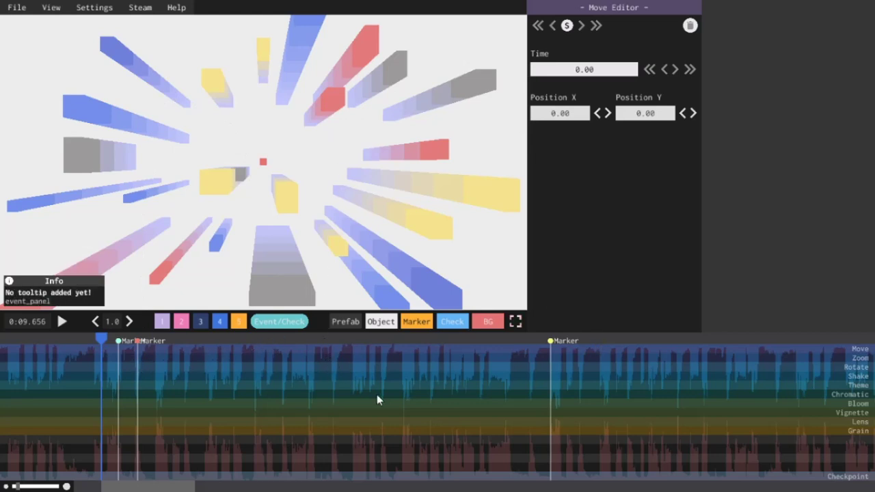
# Step: Add a Move keyframe on the 21.03 marker with Position Y 25
pyautogui.click(113, 352)
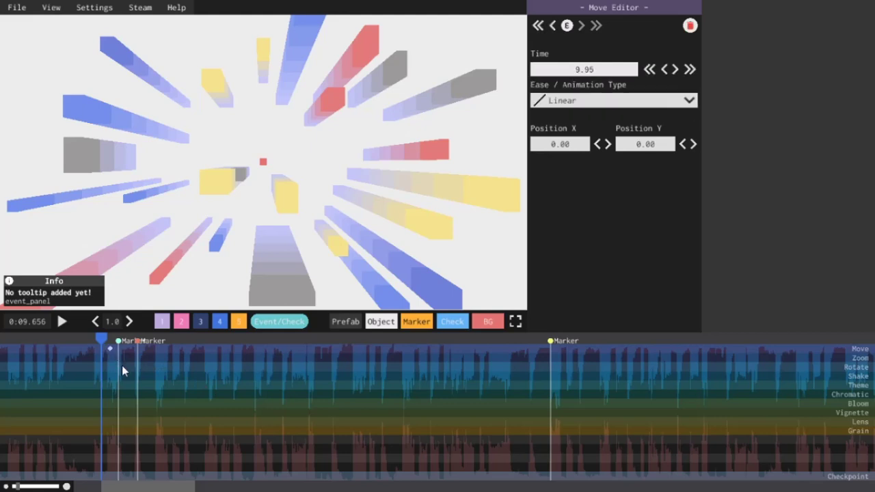
pyautogui.click(557, 348)
pyautogui.click(660, 147)
pyautogui.write('25')
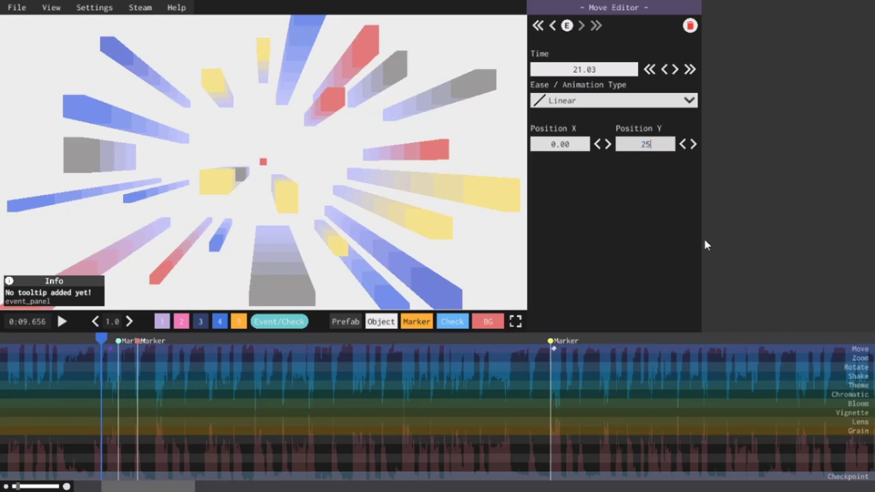
# Step: Preview the movement in playback, then delete the 21.03 Move keyframe
pyautogui.click(59, 323)
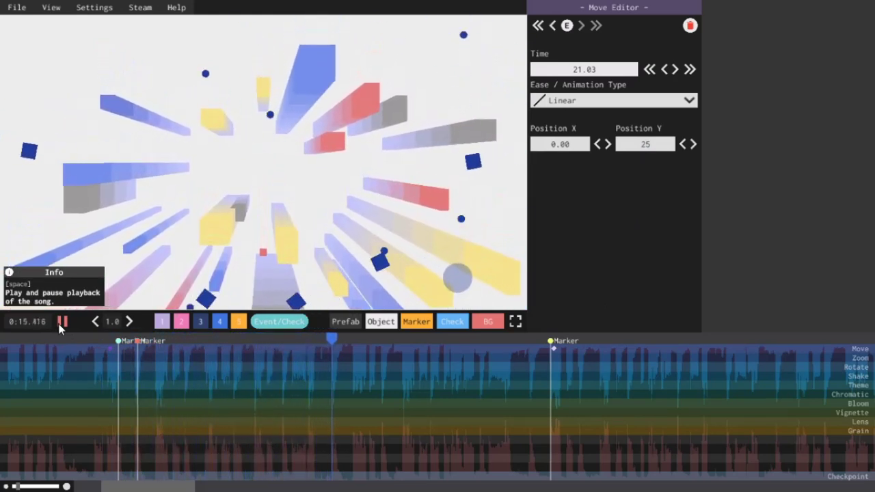
pyautogui.click(60, 322)
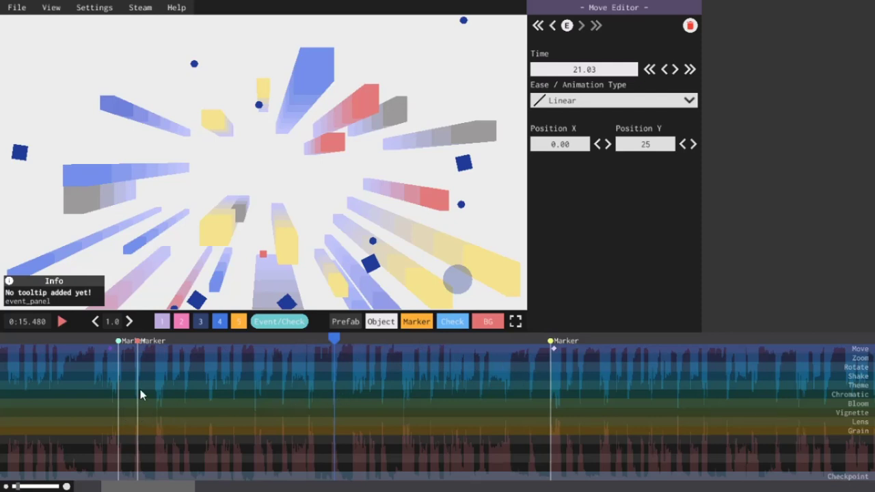
pyautogui.click(428, 403)
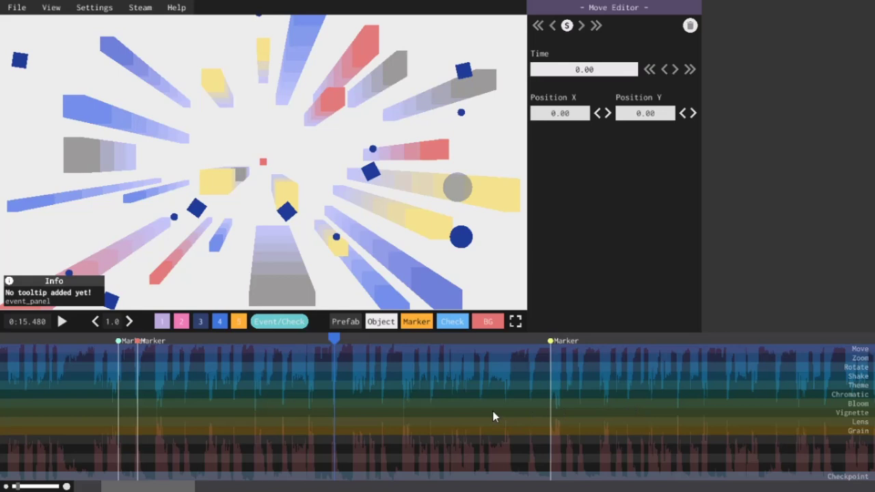
# Step: Add Zoom keyframes at 10.80 and 14.64, setting the zoom to 80
pyautogui.click(146, 357)
pyautogui.click(301, 361)
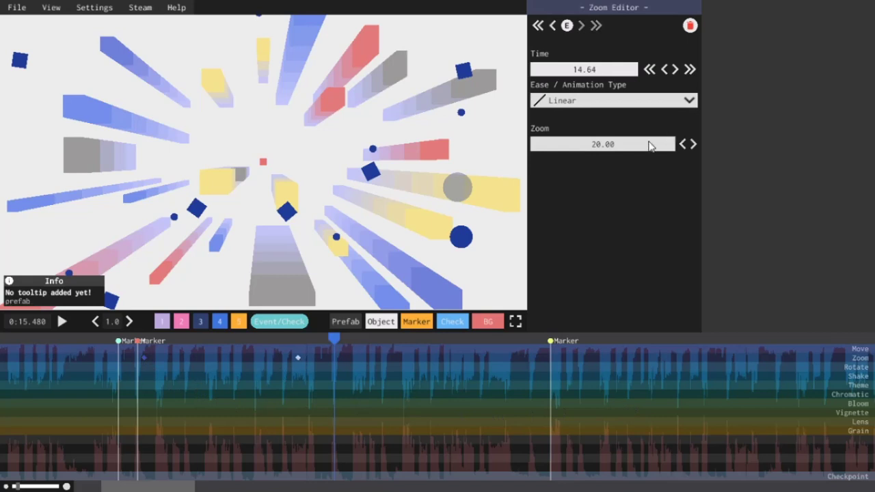
pyautogui.click(642, 146)
pyautogui.write('80')
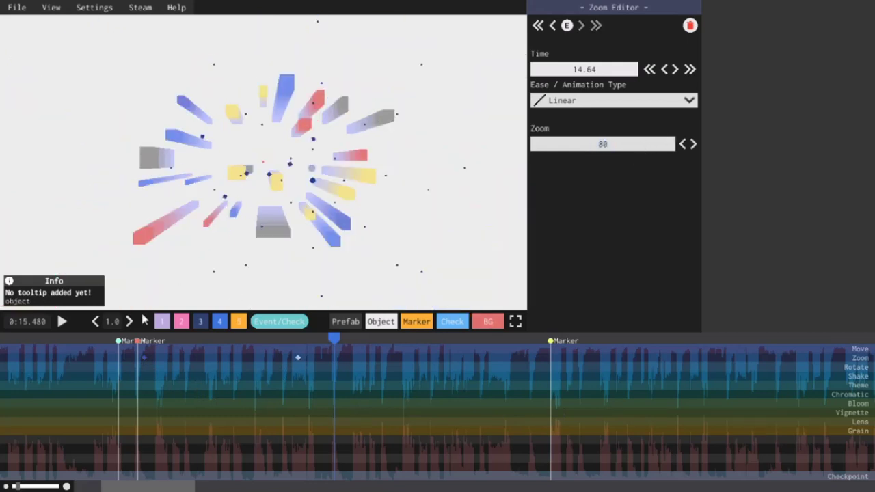
# Step: Preview the zoom-out by playing from about 0:10
pyautogui.click(127, 339)
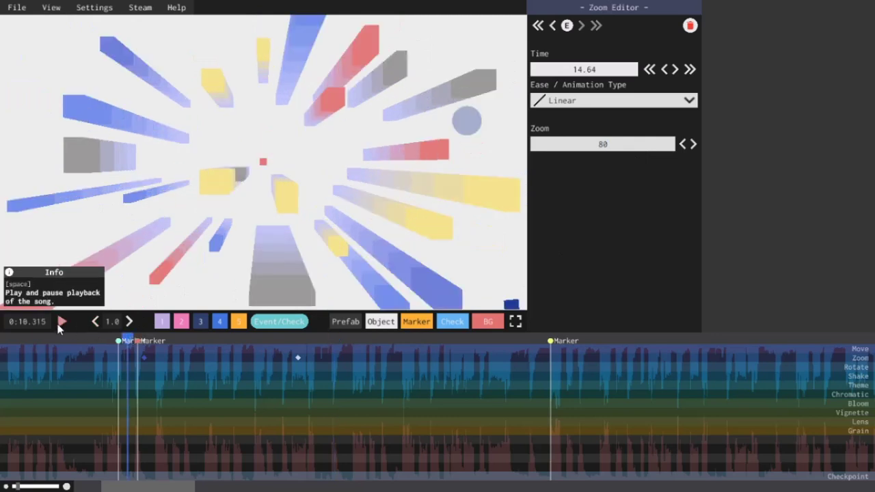
pyautogui.click(61, 322)
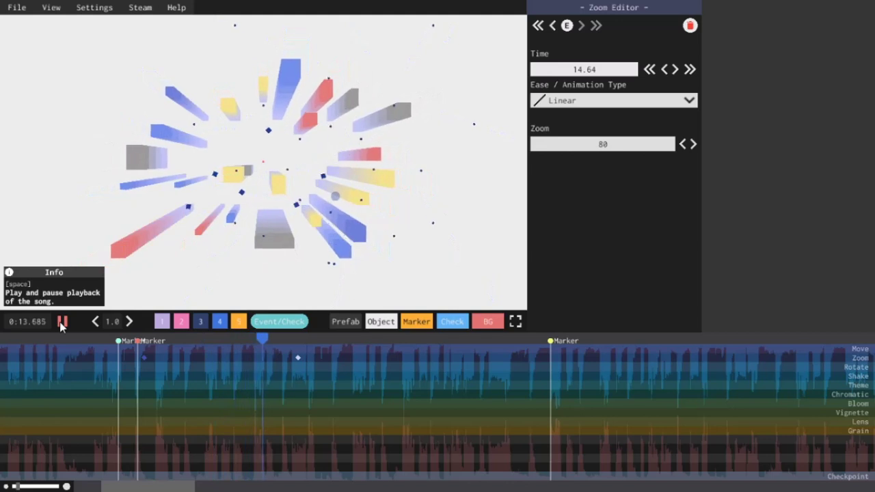
pyautogui.click(61, 322)
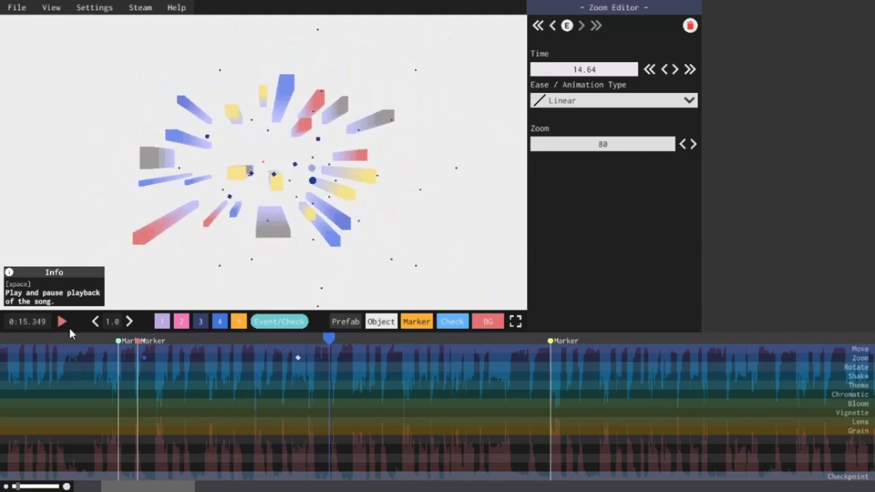
# Step: Delete the Zoom keyframe and add Rotate keyframes at 10.76 and 14.56 with rotation 90
pyautogui.rightClick(299, 359)
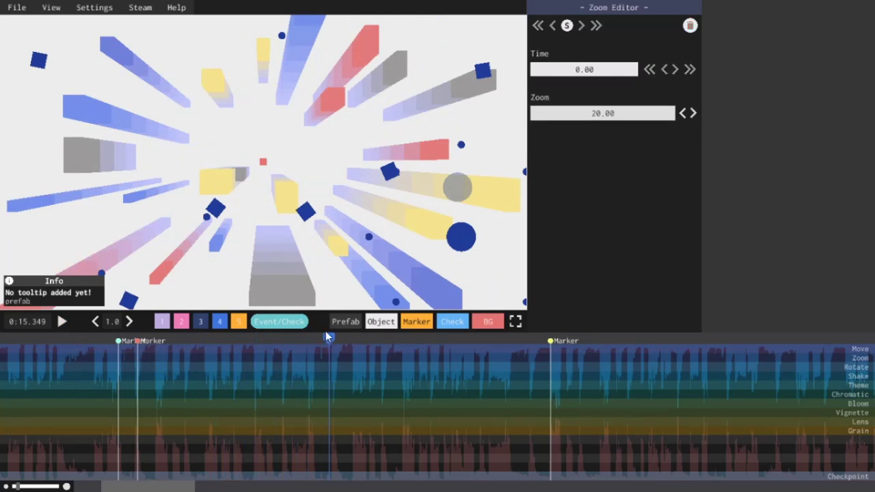
pyautogui.click(146, 367)
pyautogui.click(297, 367)
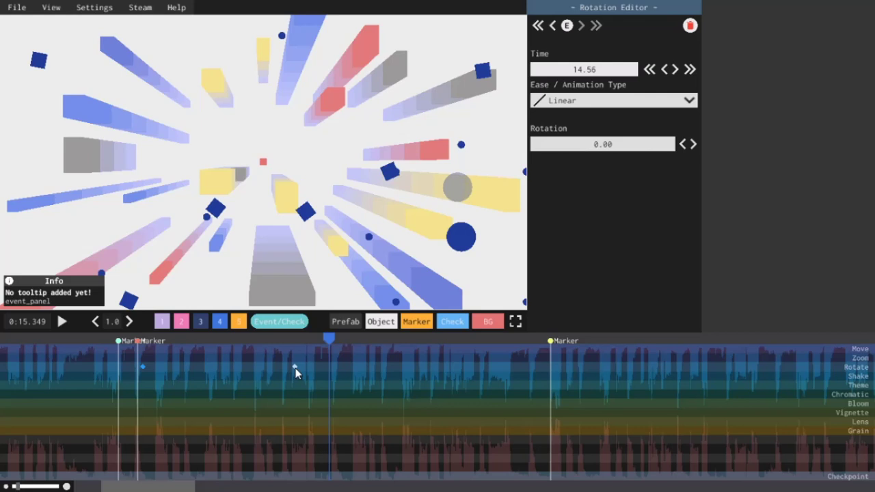
pyautogui.click(634, 146)
pyautogui.write('90')
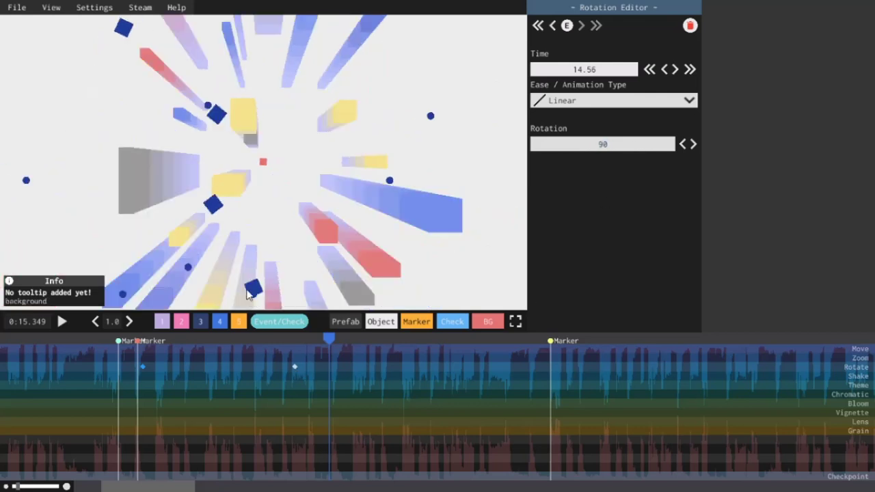
# Step: Preview the 90° rotation from the marker near 0:10, then delete both Rotate keyframes
pyautogui.click(134, 341)
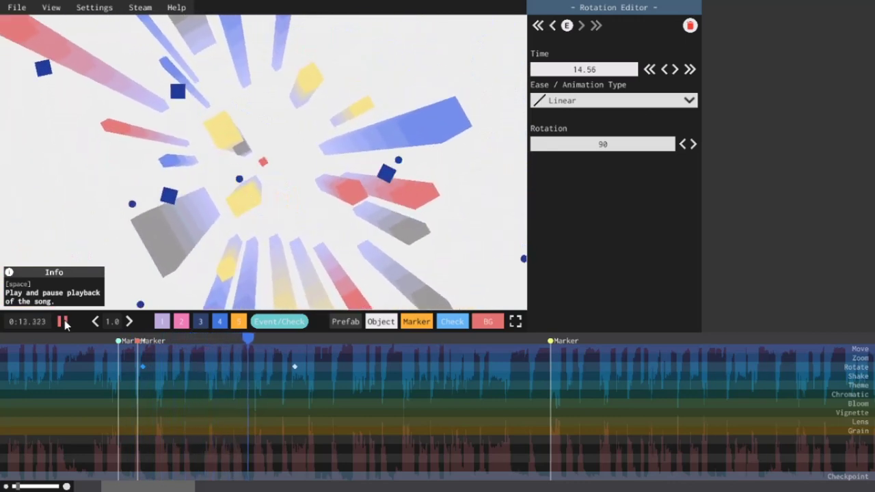
pyautogui.click(63, 322)
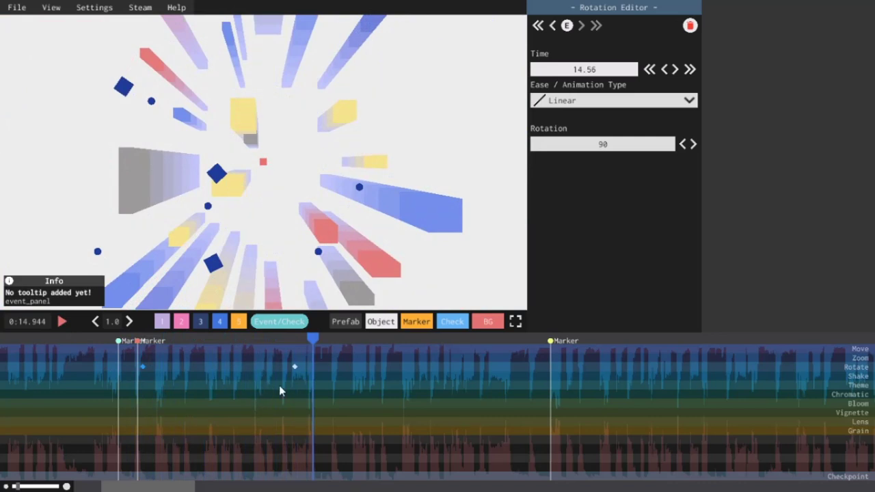
pyautogui.click(294, 368)
pyautogui.press('Delete')
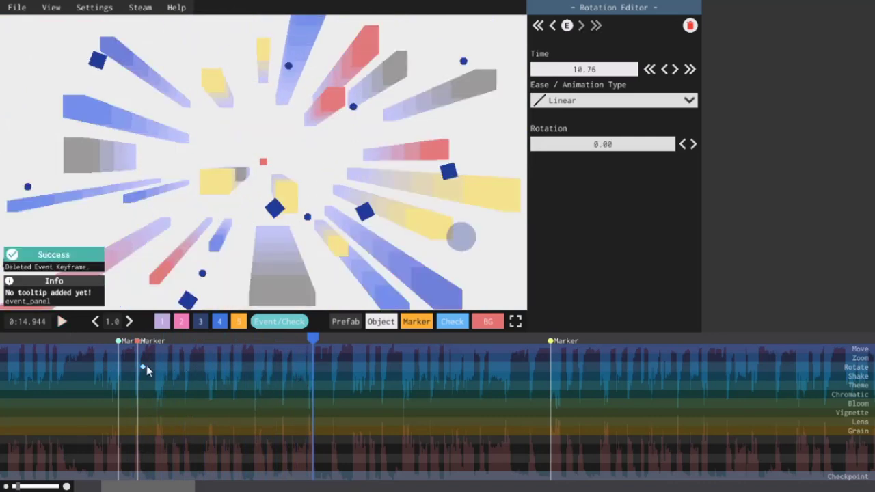
pyautogui.press('Delete')
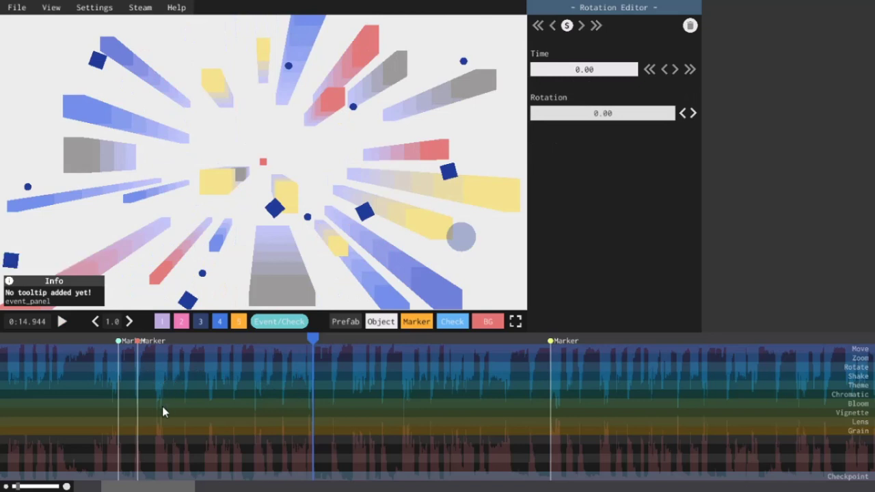
# Step: Add a Shake keyframe at 14.67 with Shake Intensity 4
pyautogui.click(144, 376)
pyautogui.click(302, 374)
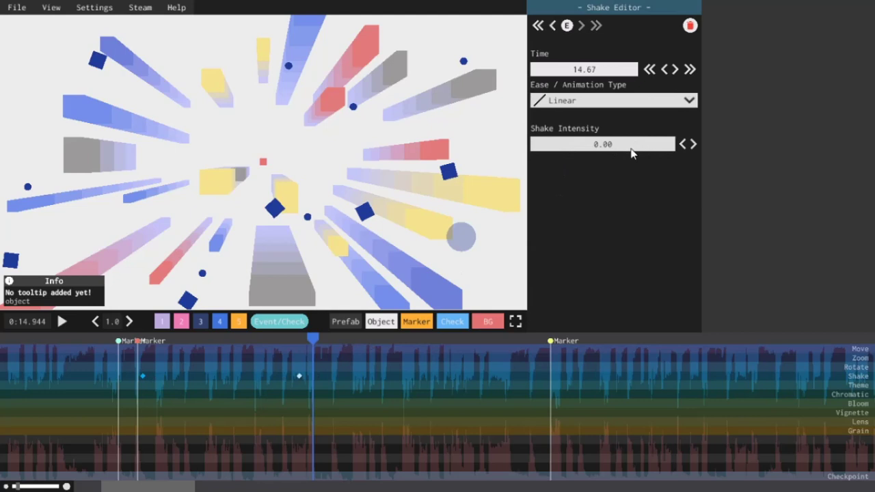
pyautogui.click(694, 144)
pyautogui.click(693, 144)
pyautogui.click(693, 145)
pyautogui.click(693, 144)
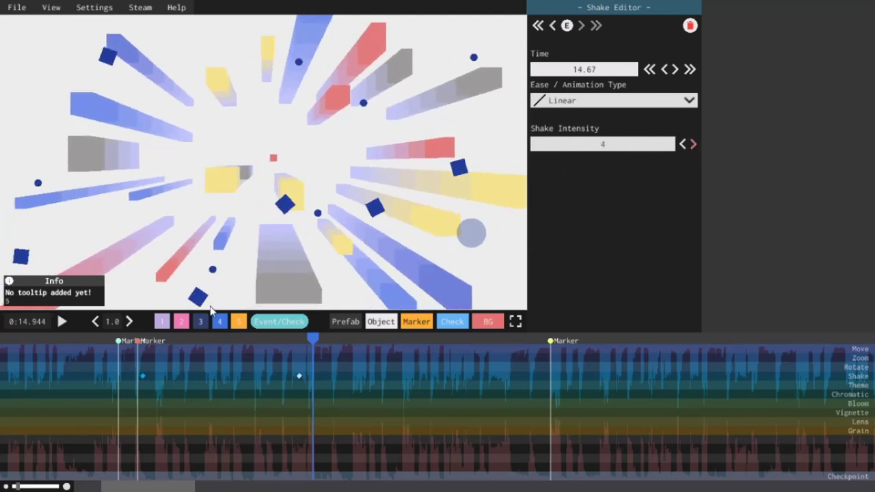
pyautogui.click(143, 343)
# Step: Preview the shake in playback, then select the first Shake event at time 0
pyautogui.click(63, 322)
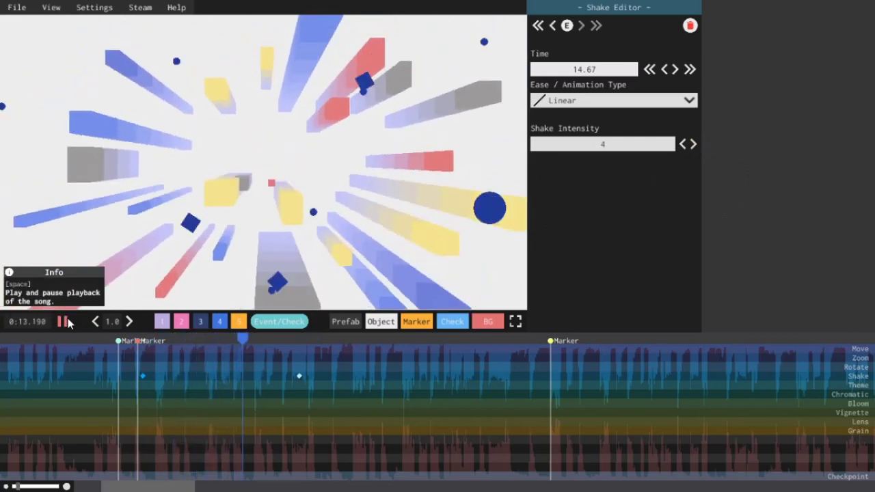
pyautogui.click(69, 322)
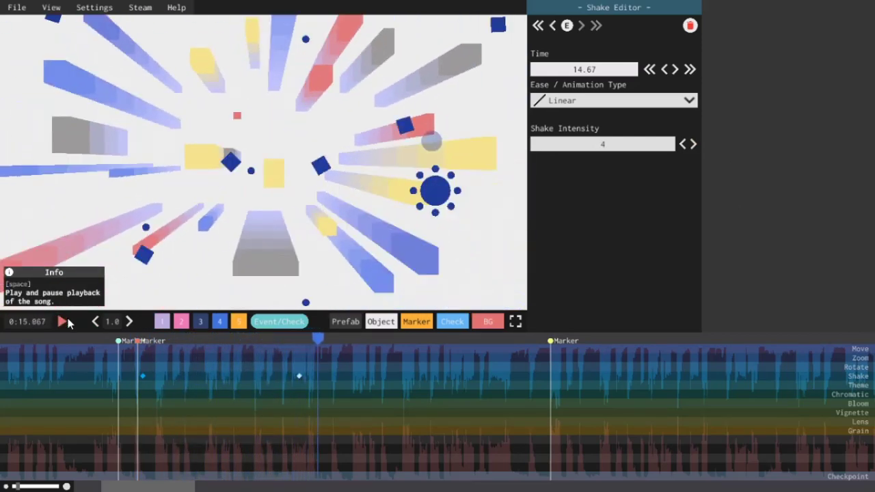
pyautogui.click(141, 375)
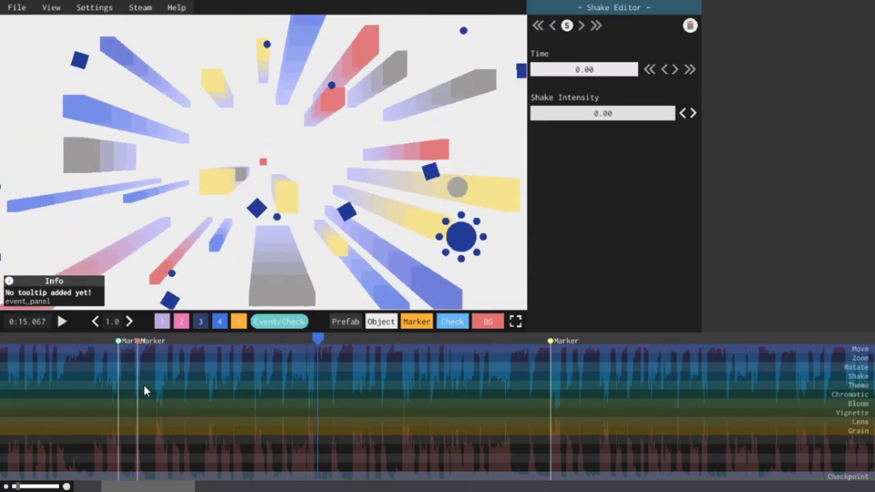
# Step: Add a Theme keyframe at 14.54 that switches to the Donuts theme
pyautogui.click(142, 386)
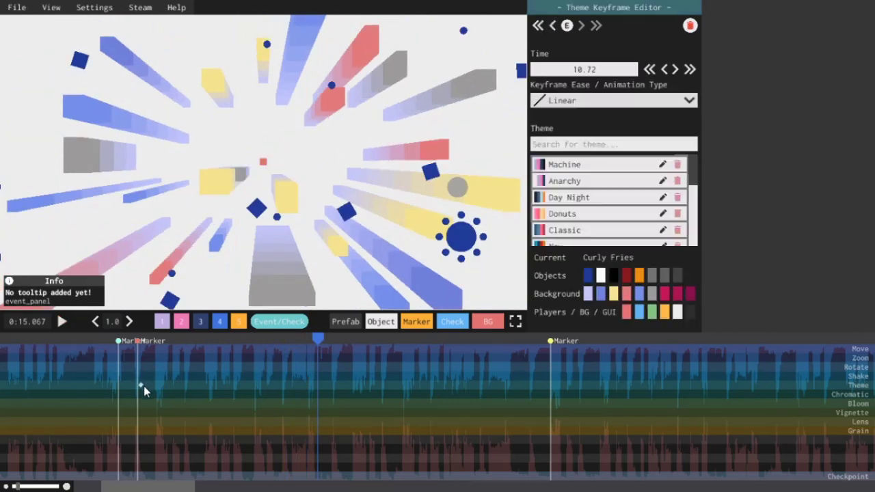
pyautogui.click(295, 386)
pyautogui.click(542, 216)
# Step: Preview the Donuts theme change from about 10.27 s, then delete both Theme keyframes
pyautogui.click(124, 338)
pyautogui.click(61, 321)
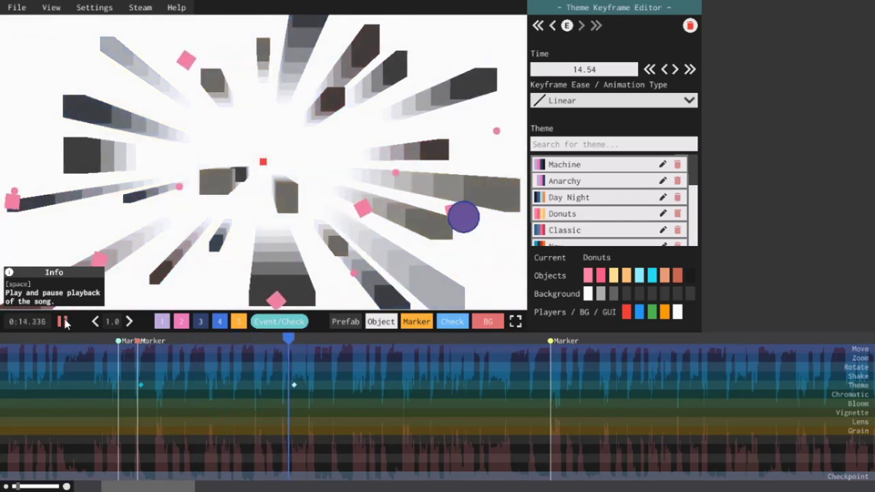
pyautogui.click(65, 323)
pyautogui.click(514, 377)
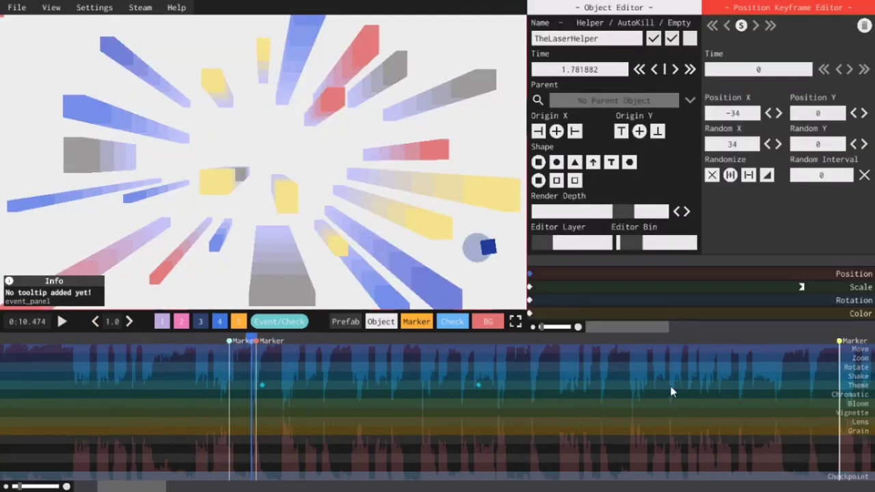
pyautogui.click(478, 385)
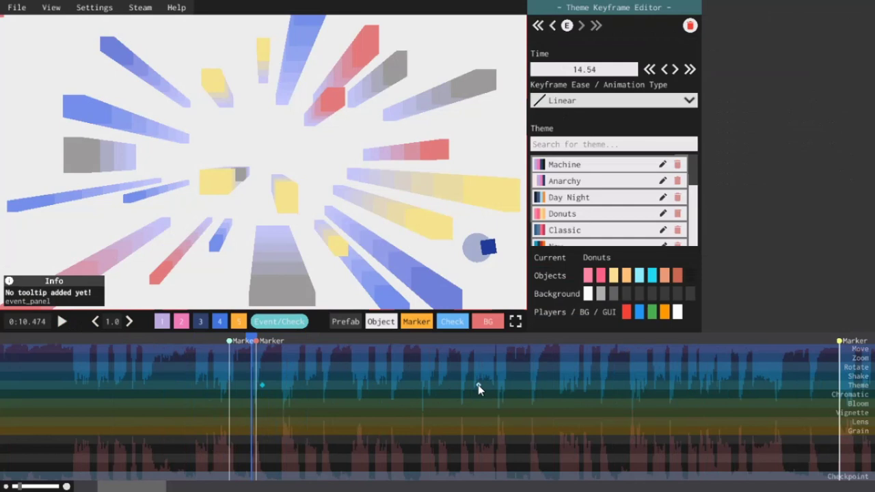
pyautogui.press('Delete')
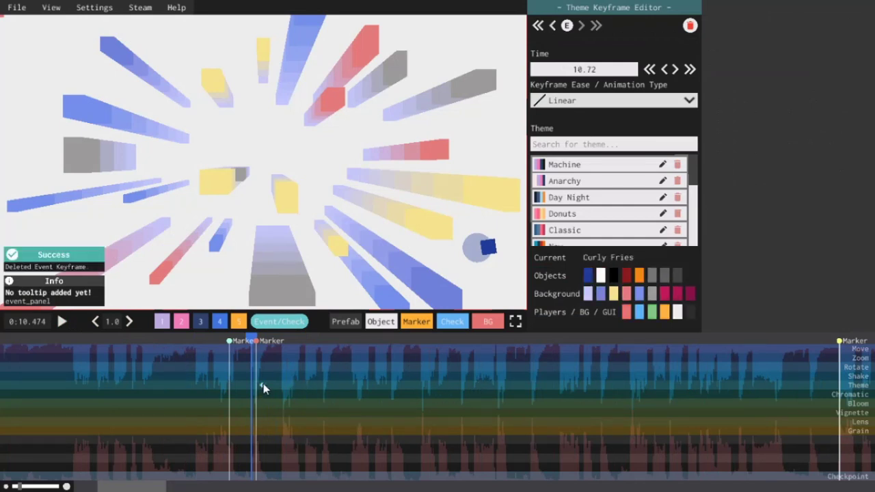
pyautogui.press('Delete')
# Step: Add Chromatic keyframes at 10.64 and 13.17, raising the 13.17 amount to 4
pyautogui.click(261, 394)
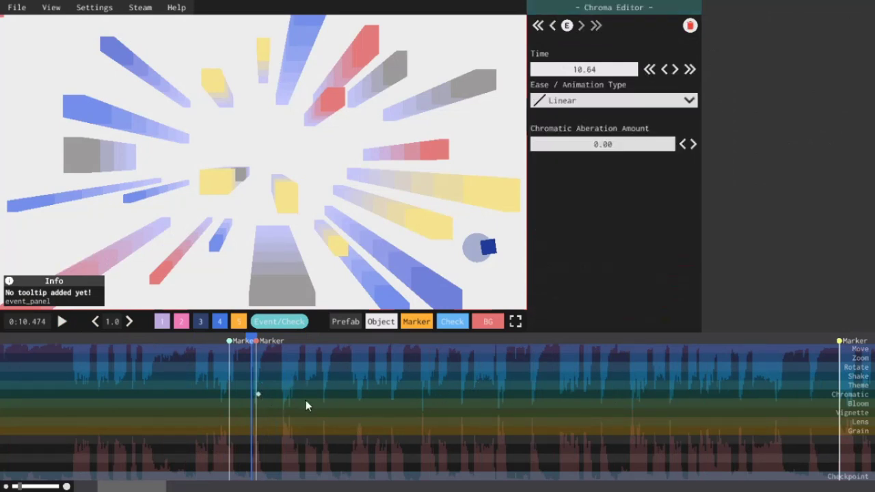
pyautogui.click(402, 392)
pyautogui.click(693, 145)
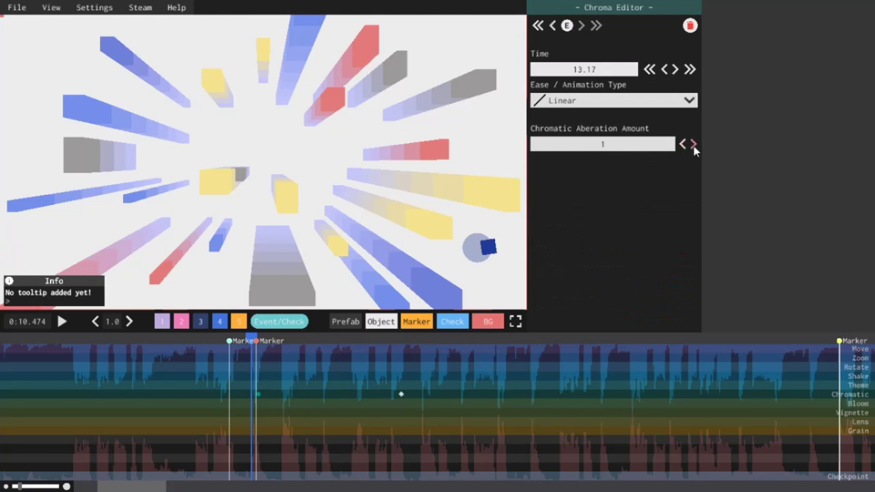
pyautogui.click(693, 145)
pyautogui.click(693, 145)
pyautogui.click(693, 145)
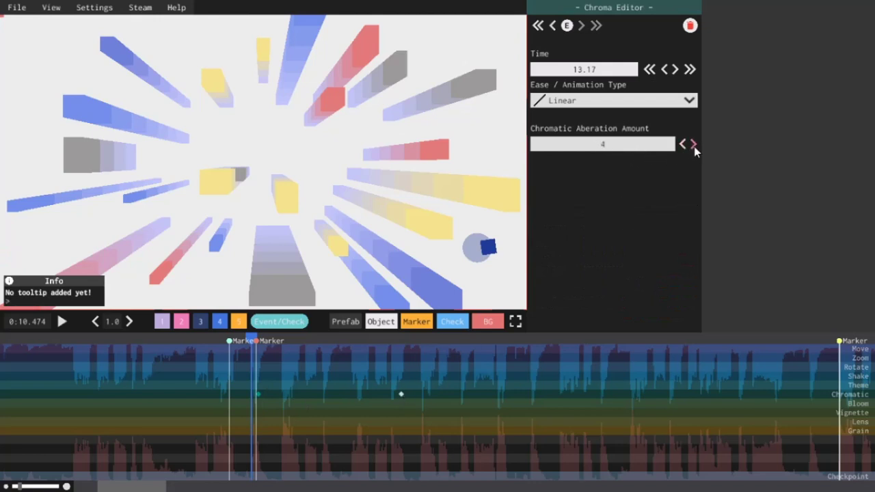
# Step: Preview the chromatic aberration, then delete the 13.17 Chromatic keyframe
pyautogui.click(62, 321)
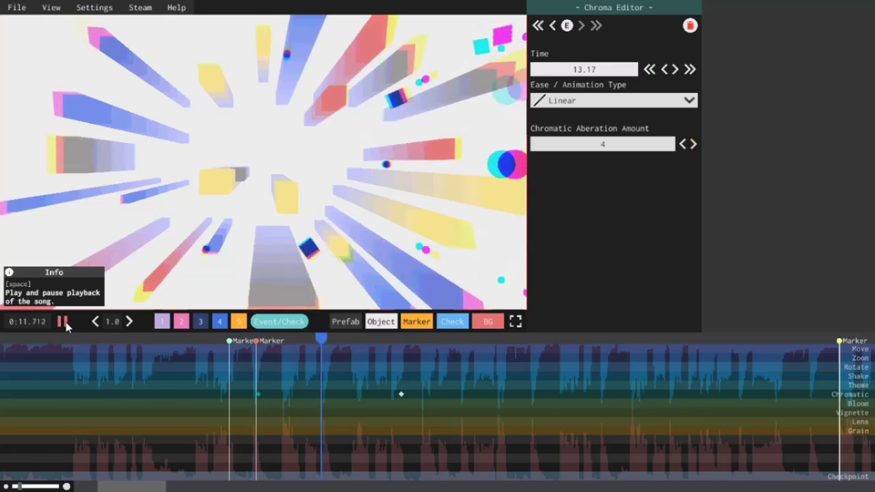
pyautogui.click(62, 321)
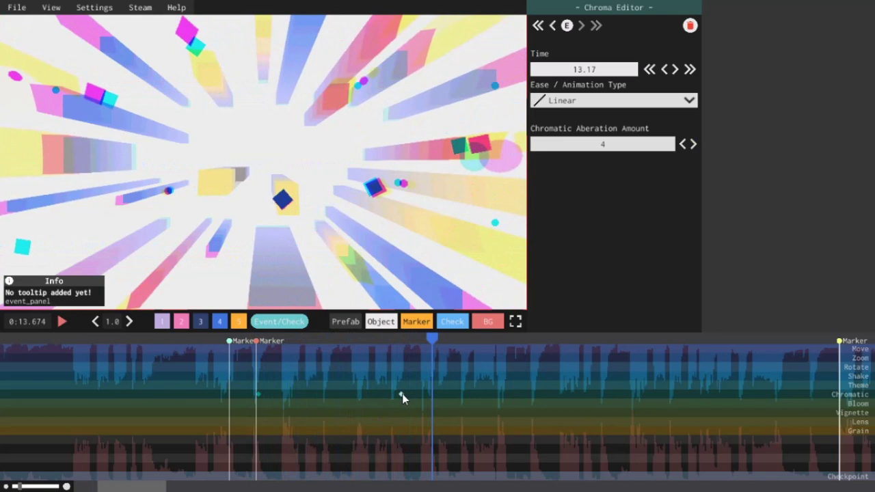
pyautogui.press('Delete')
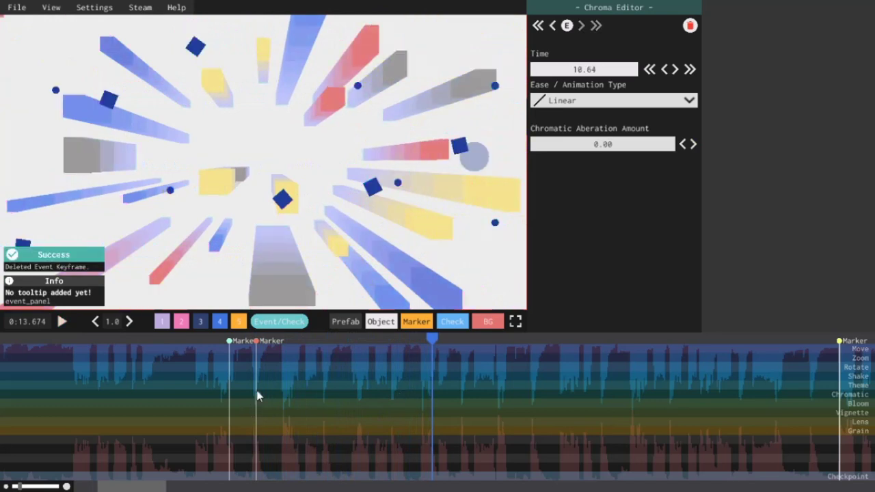
# Step: Delete the 10.64 Chromatic keyframe and add Bloom keyframes at 10.61 and 13.49 with amount 6
pyautogui.press('Delete')
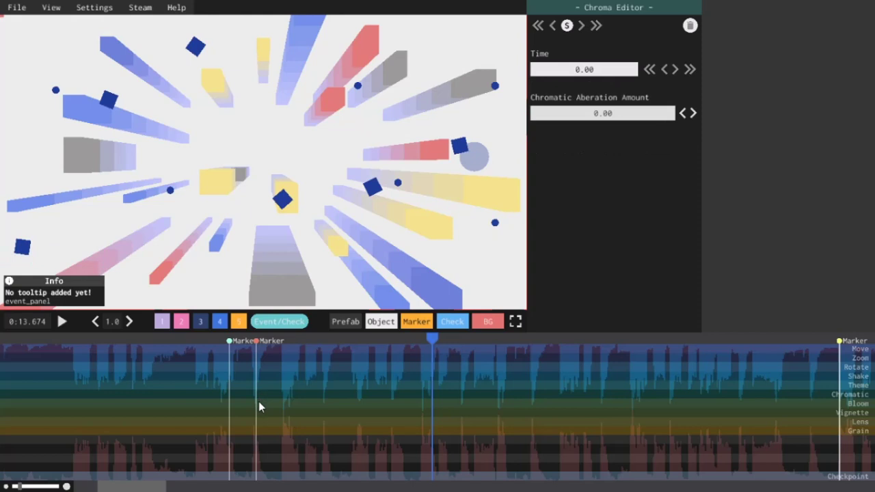
pyautogui.click(259, 403)
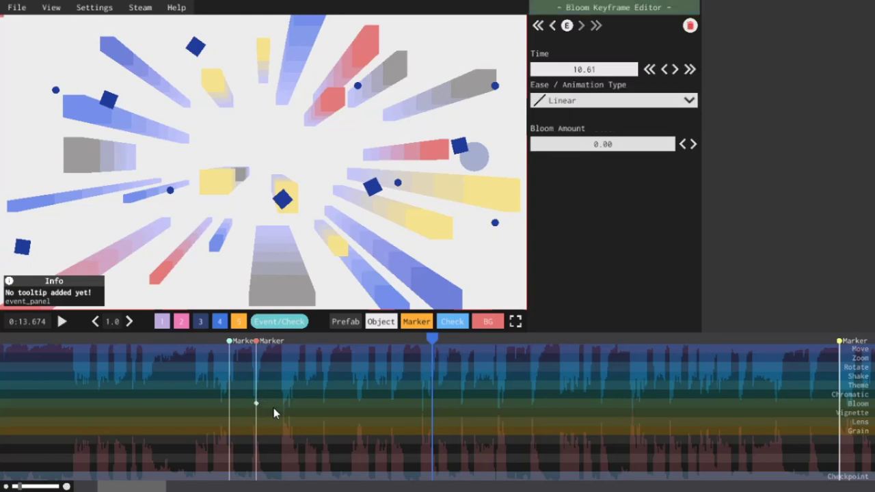
pyautogui.click(420, 403)
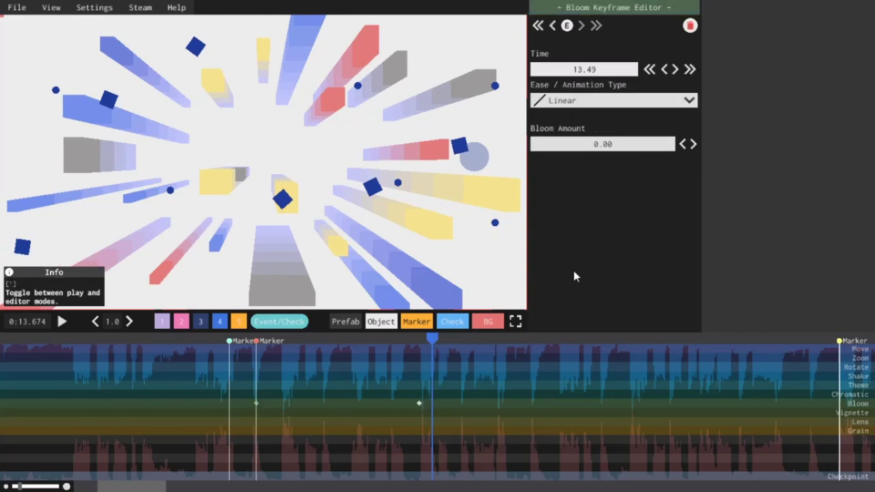
pyautogui.click(694, 145)
pyautogui.click(694, 145)
pyautogui.click(693, 145)
pyautogui.click(694, 145)
pyautogui.click(694, 145)
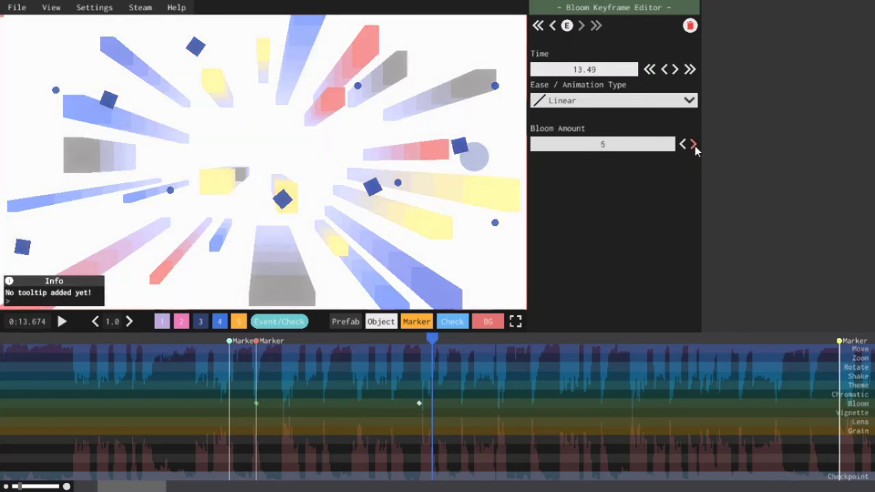
pyautogui.click(694, 145)
# Step: Preview the bloom from about 10.4 s, then delete the 13.49 Bloom keyframe
pyautogui.click(249, 341)
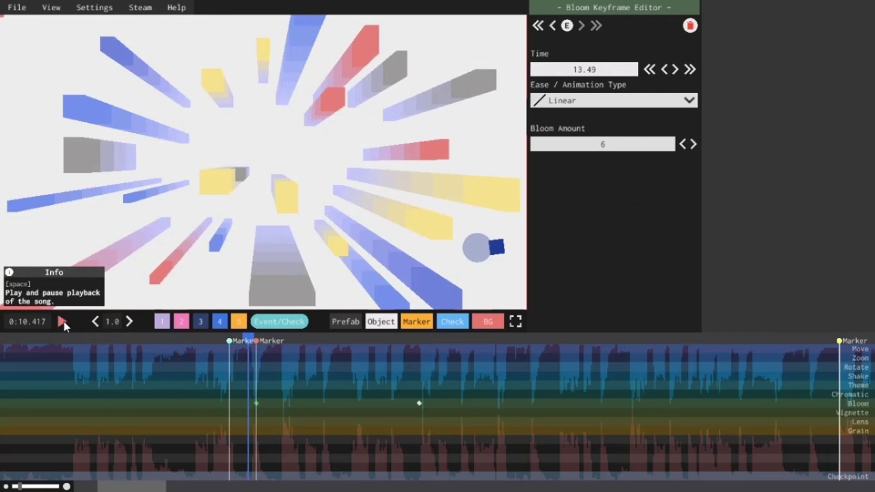
pyautogui.click(63, 322)
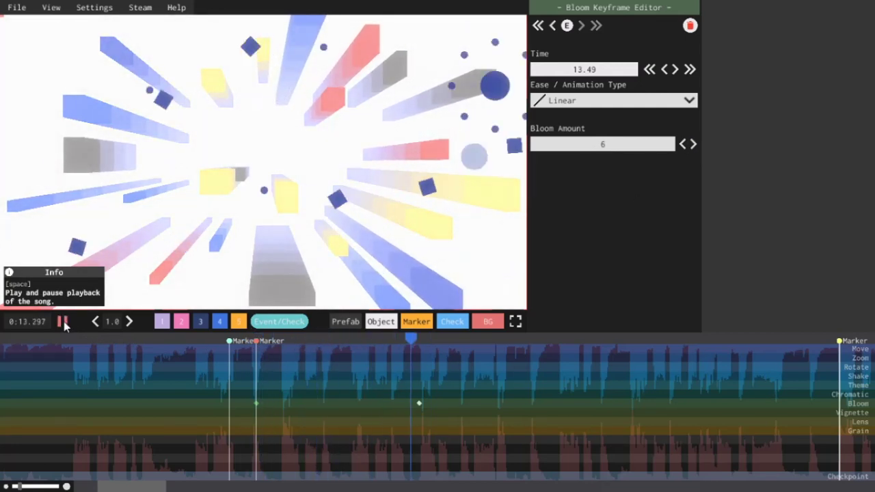
pyautogui.click(62, 322)
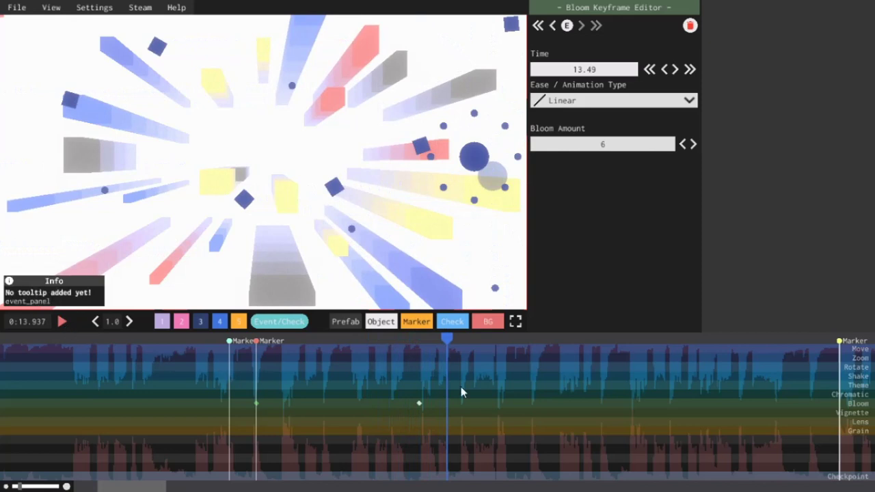
pyautogui.click(420, 403)
pyautogui.rightClick(420, 404)
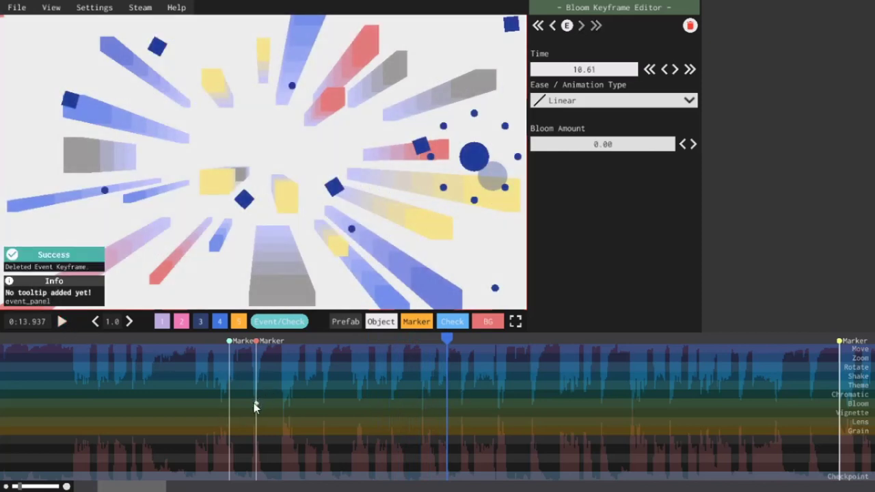
# Step: Add a Vignette keyframe at 13.45 with intensity 1, smoothness 1 and centre 0.5, 0.4
pyautogui.click(257, 412)
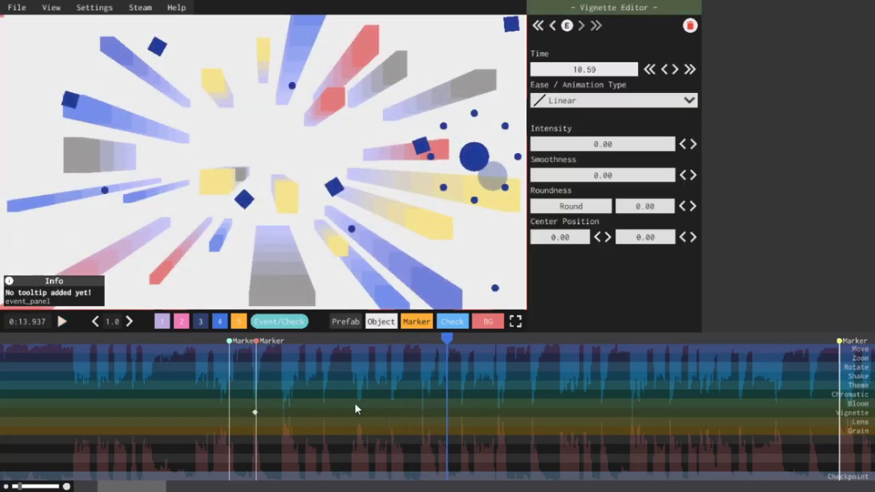
pyautogui.click(420, 413)
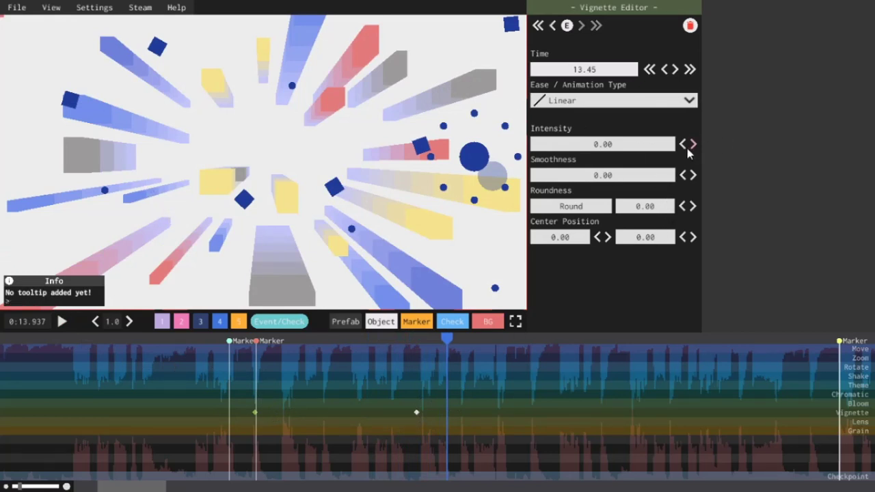
pyautogui.click(692, 176)
pyautogui.moveTo(415, 334); pyautogui.dragTo(434, 335)
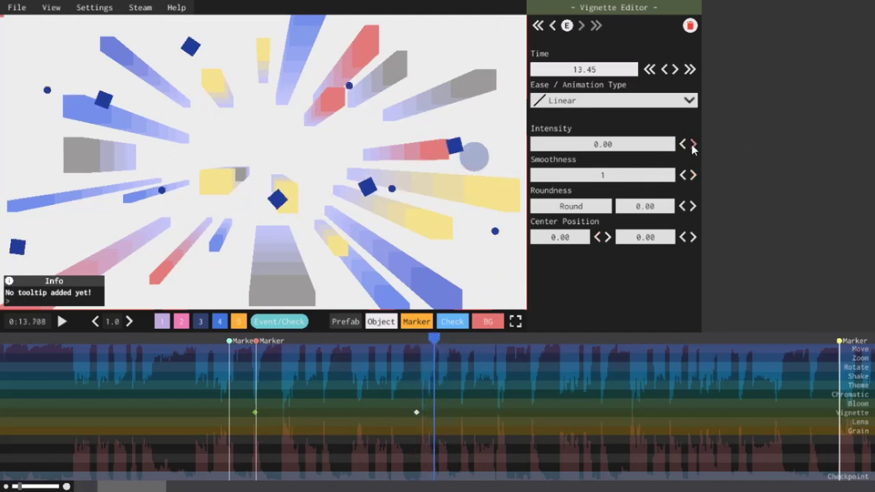
pyautogui.click(692, 145)
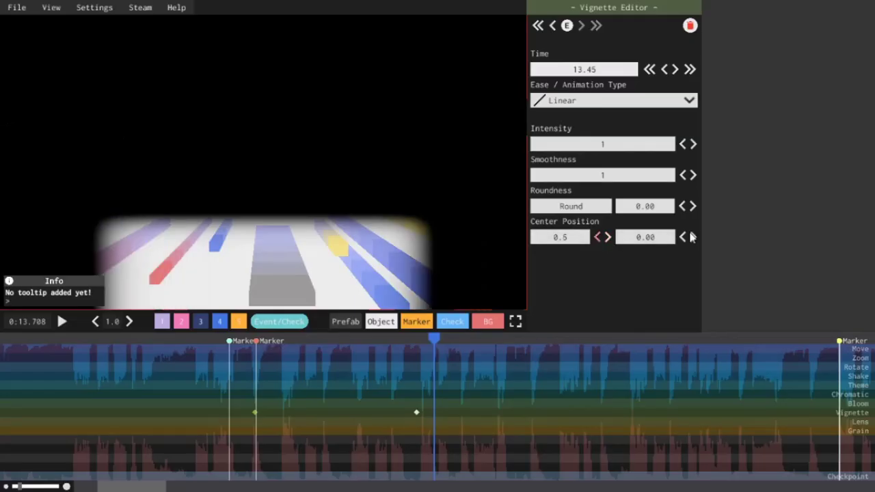
pyautogui.click(694, 238)
pyautogui.click(694, 238)
pyautogui.click(694, 238)
pyautogui.click(693, 238)
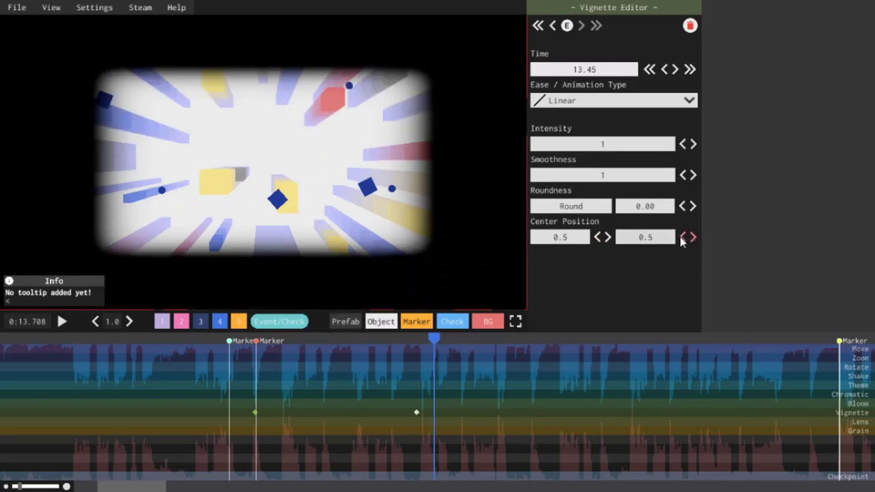
# Step: Preview the vignette from near the first marker, then delete the 13.45 keyframe
pyautogui.click(228, 339)
pyautogui.click(63, 322)
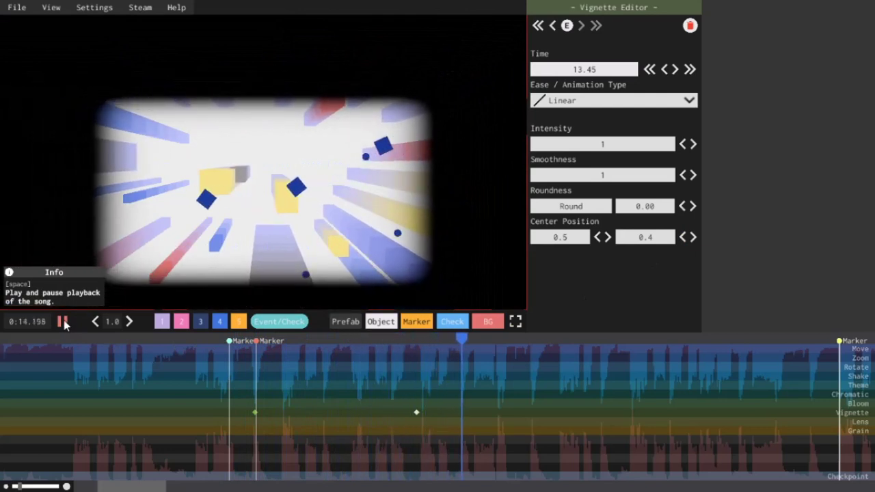
pyautogui.click(63, 322)
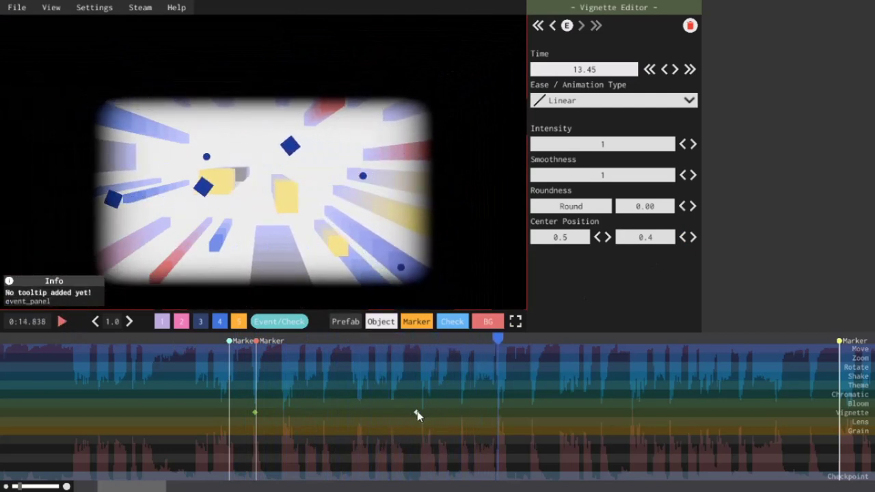
pyautogui.press('Delete')
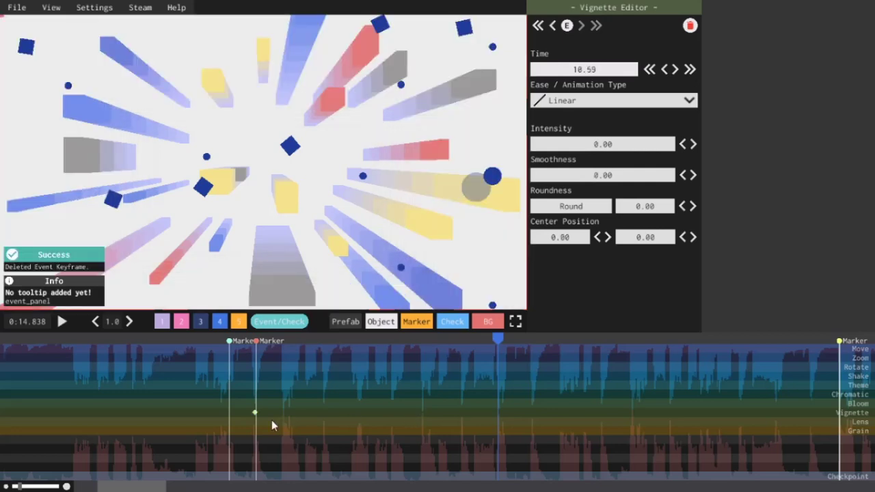
# Step: Add a Lens keyframe at 14.62 with distortion amount 100
pyautogui.press('Delete')
pyautogui.click(256, 422)
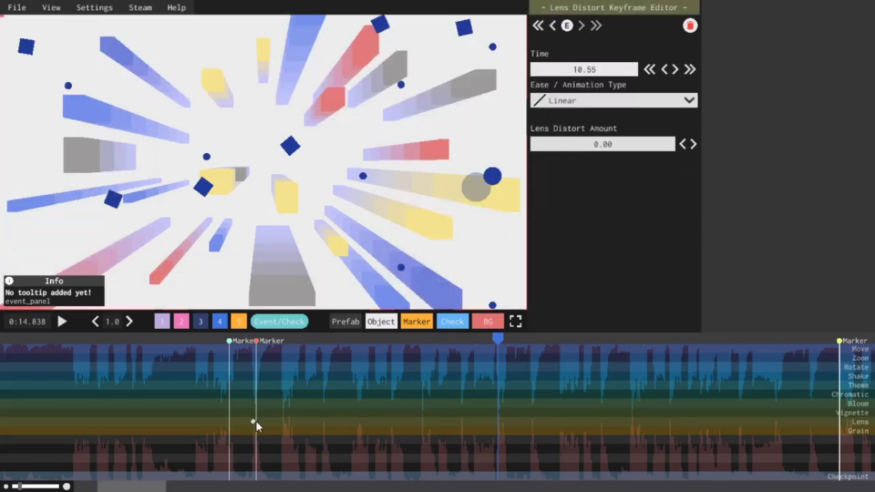
pyautogui.click(486, 424)
pyautogui.click(693, 145)
pyautogui.click(694, 145)
pyautogui.click(693, 145)
pyautogui.click(693, 145)
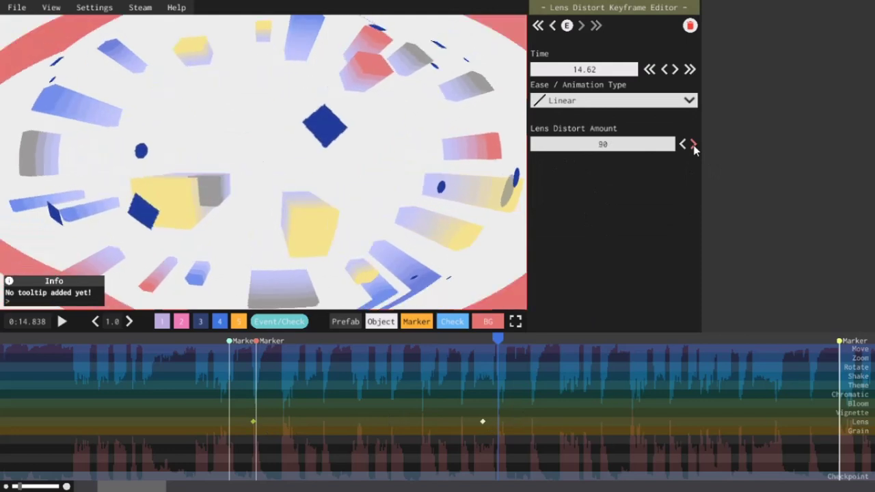
pyautogui.click(693, 145)
pyautogui.click(693, 145)
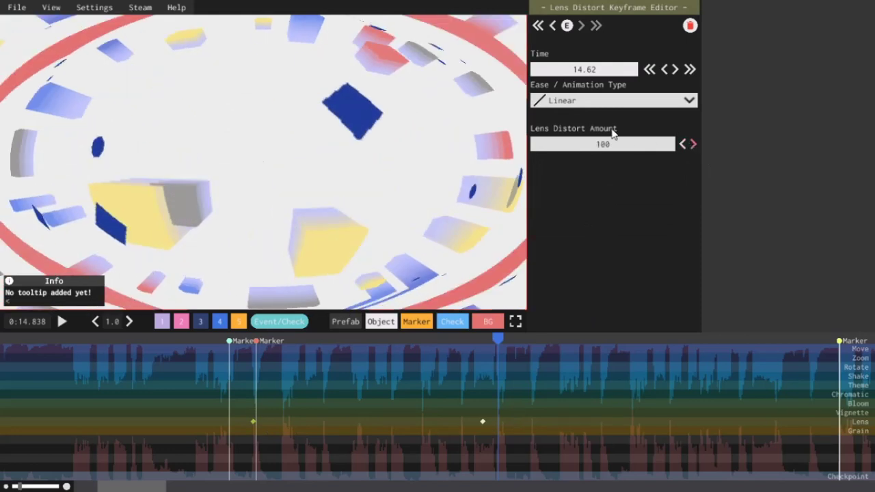
# Step: Preview the lens distortion from about 0:10.6, then delete the 14.62 Lens keyframe
pyautogui.click(414, 339)
pyautogui.click(259, 340)
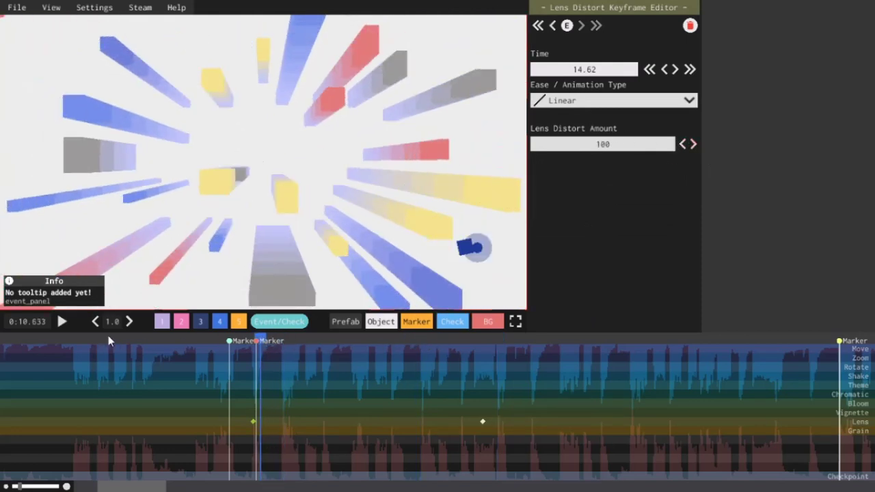
pyautogui.click(63, 321)
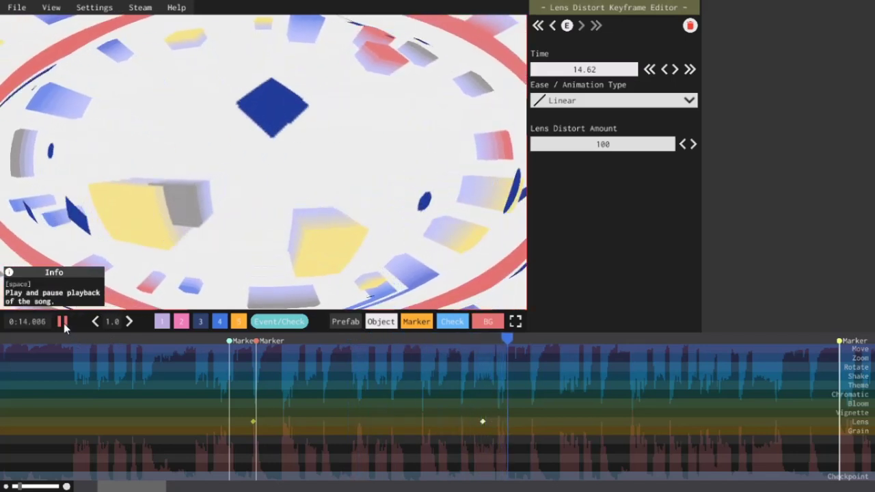
pyautogui.click(63, 322)
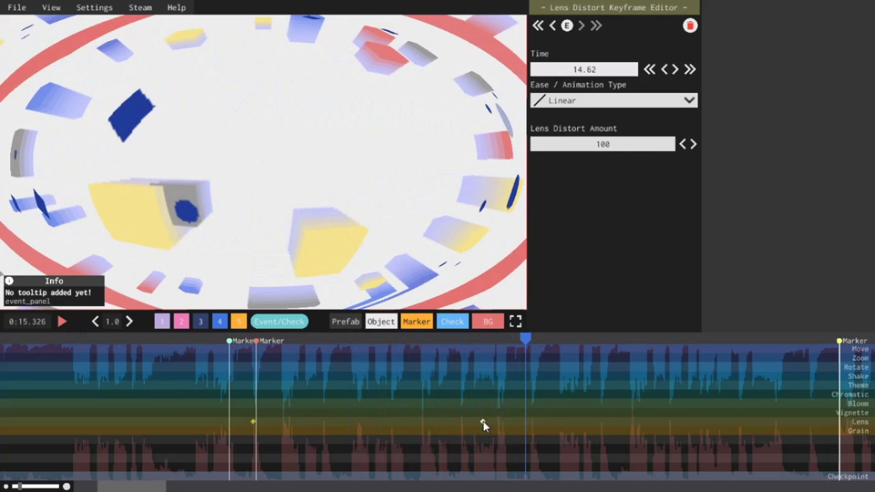
pyautogui.rightClick(483, 422)
# Step: Delete the leftover Lens keyframe, add a 13.62 Grain keyframe (intensity 2, size 0.5), and preview it
pyautogui.rightClick(253, 423)
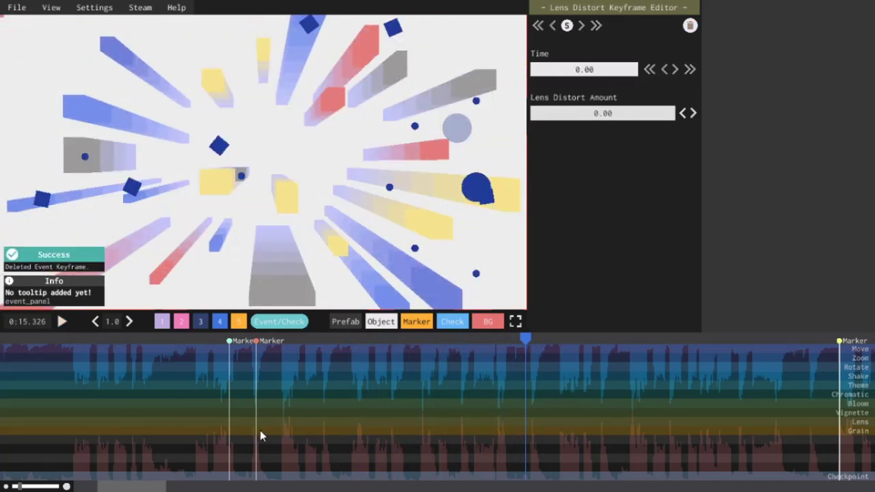
pyautogui.click(258, 430)
pyautogui.click(427, 430)
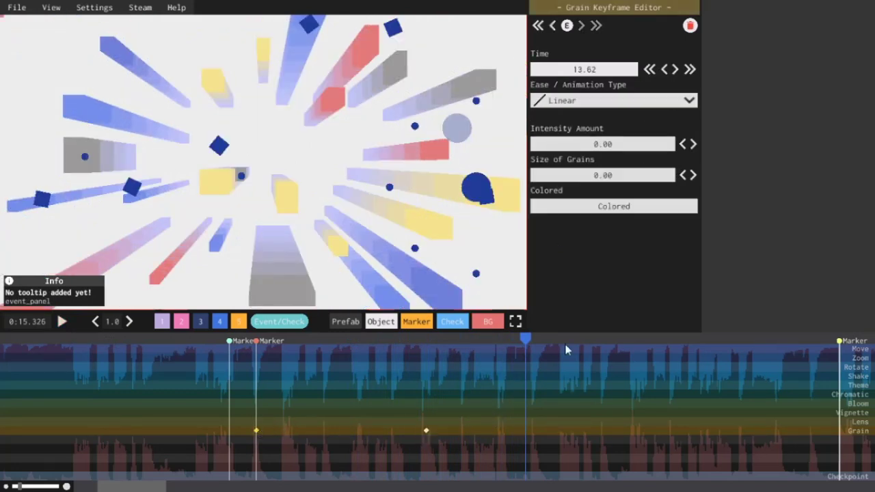
pyautogui.click(693, 144)
pyautogui.click(692, 175)
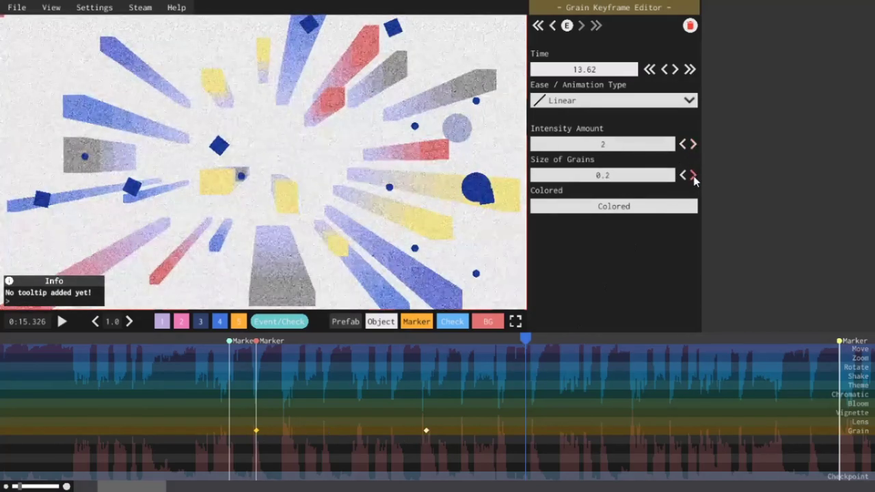
pyautogui.click(692, 175)
pyautogui.click(692, 175)
pyautogui.click(692, 175)
pyautogui.click(692, 175)
pyautogui.click(250, 341)
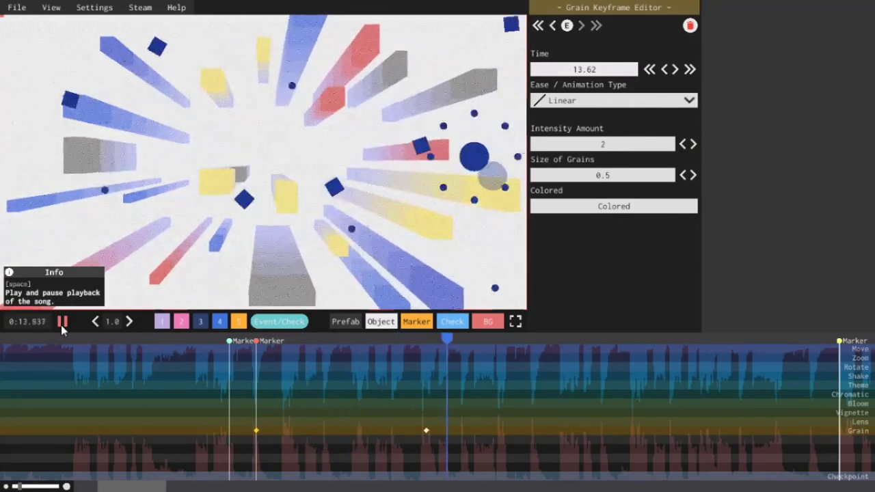
pyautogui.click(60, 325)
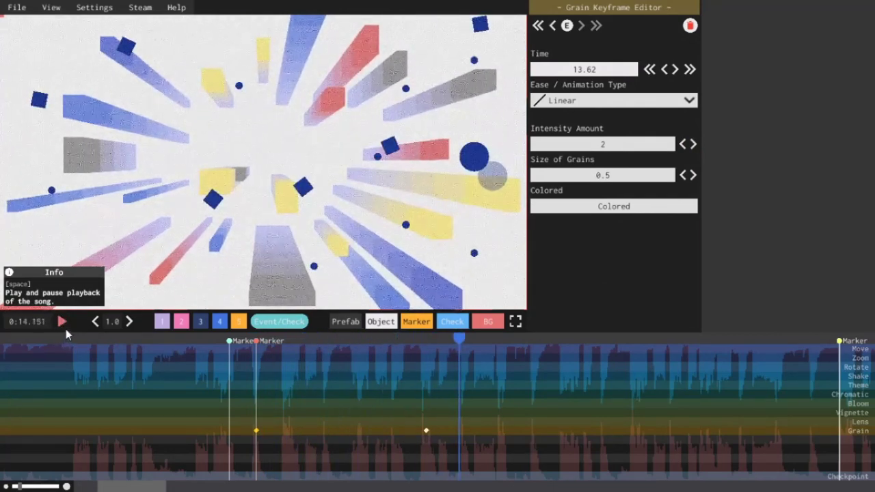